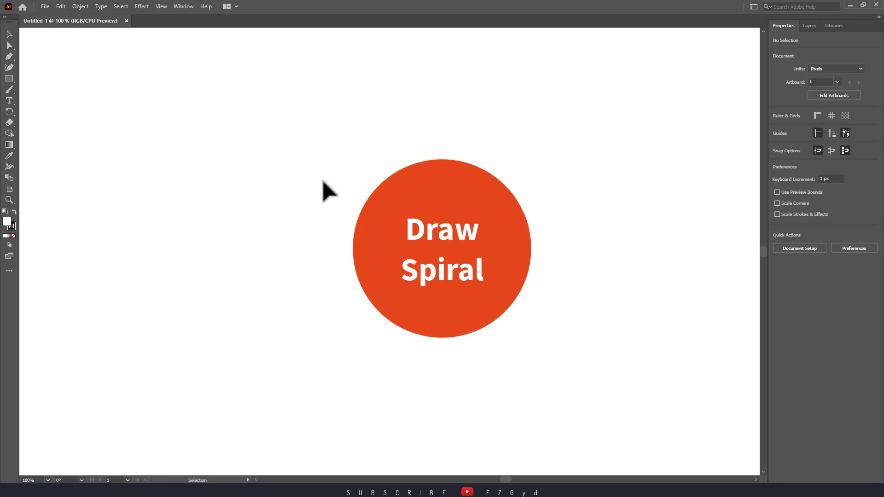
- Switch the toolbar from Basic to Advanced via Window > Toolbars
left_click(186, 6)
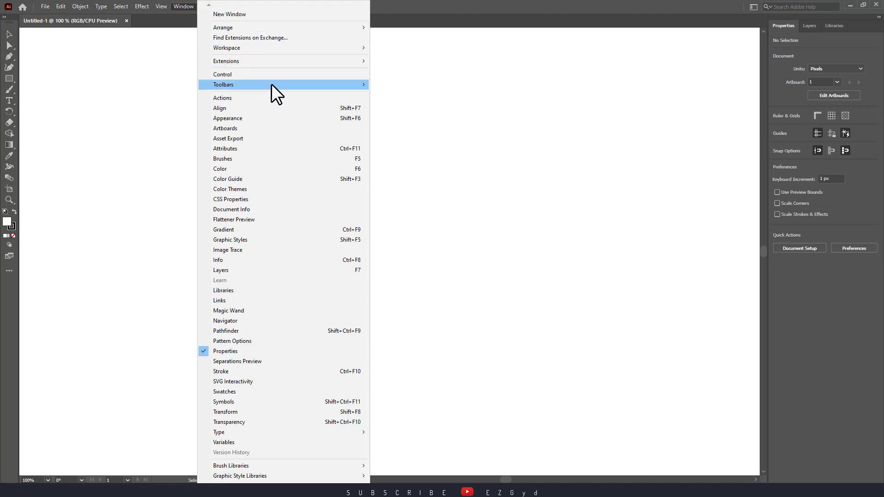
mouse_move(223, 84)
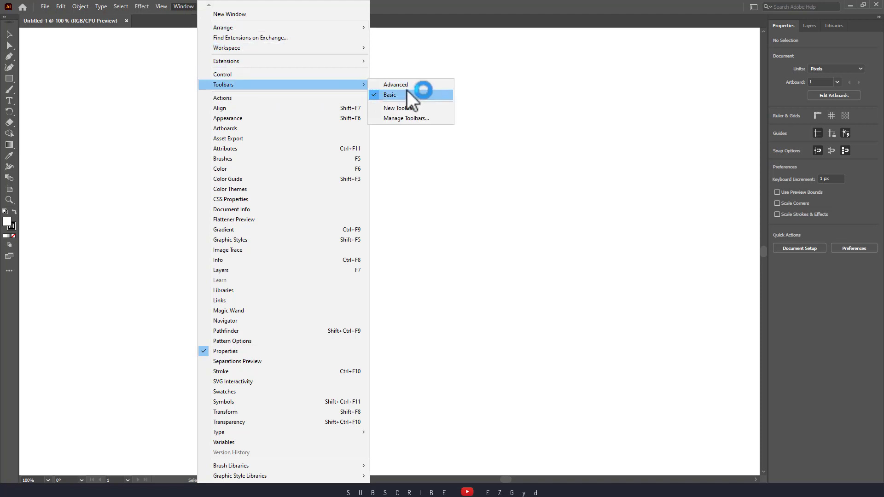
left_click(412, 87)
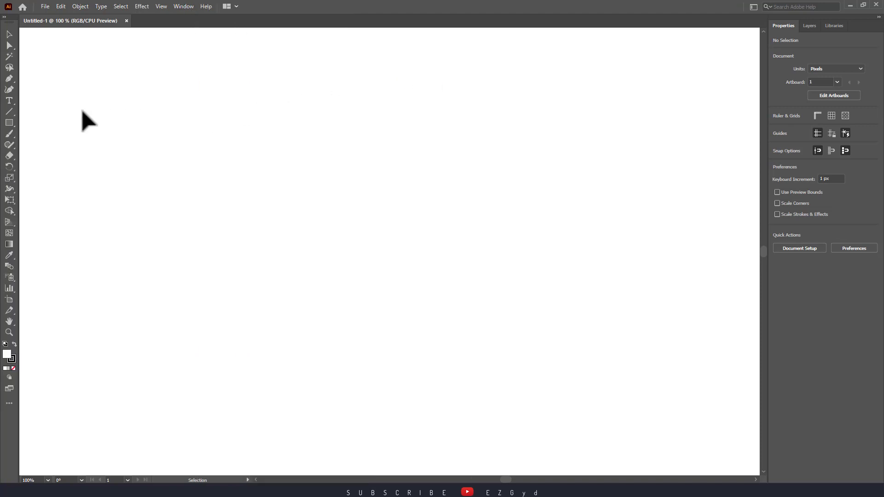
- Draw a spiral on the artboard with the Spiral Tool from the Line Segment flyout
left_click(10, 113)
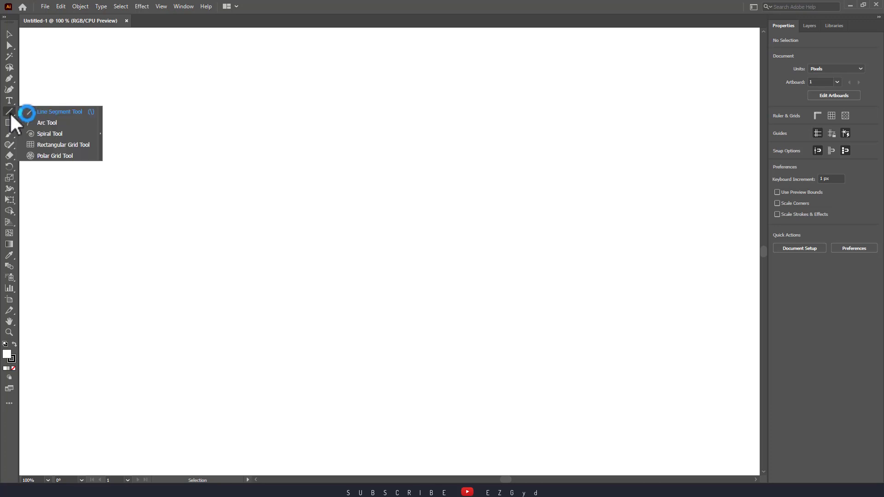
left_click_drag(10, 114, 63, 133)
left_click(69, 133)
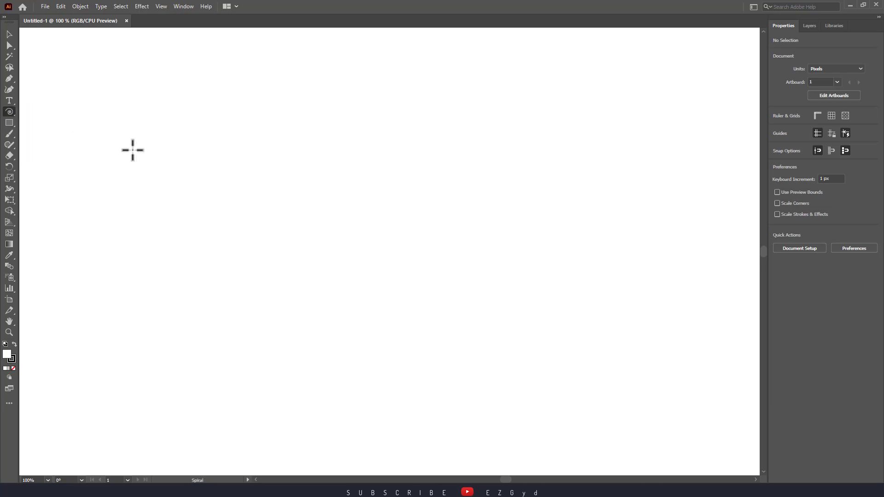
mouse_move(261, 151)
left_mouse_down()
mouse_move(338, 232)
mouse_move(331, 221)
left_mouse_up()
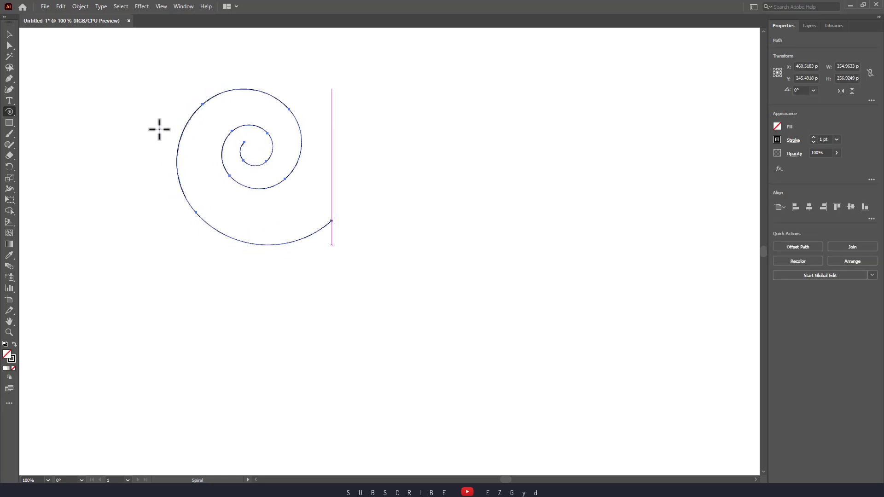
- Move the spiral toward the artboard centre and deselect it
left_click(9, 34)
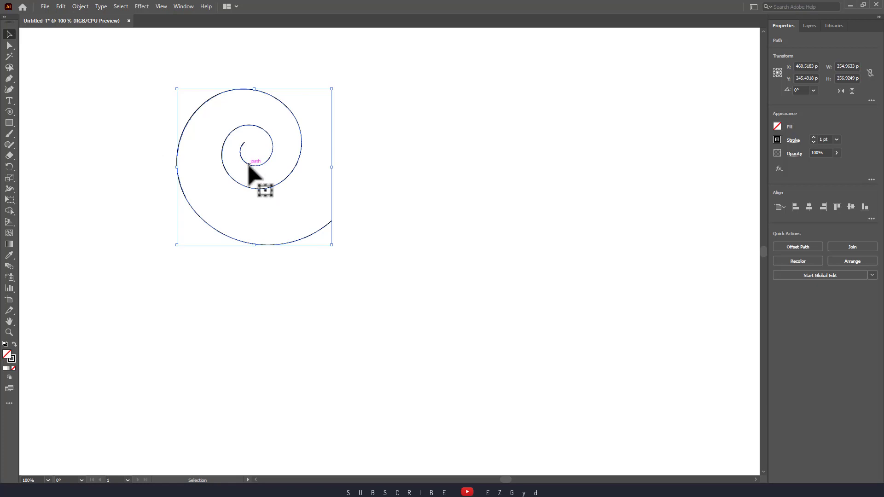
mouse_move(249, 169)
left_mouse_down()
mouse_move(286, 199)
mouse_move(367, 219)
left_mouse_up()
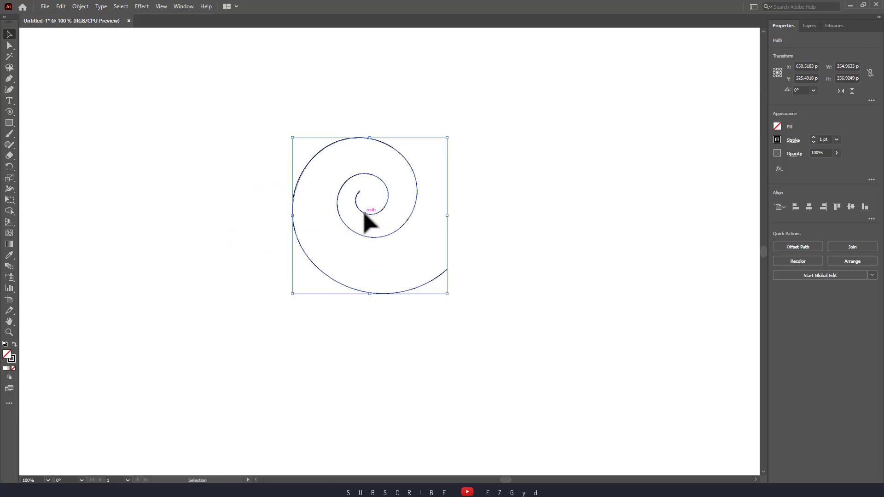
left_click(594, 242)
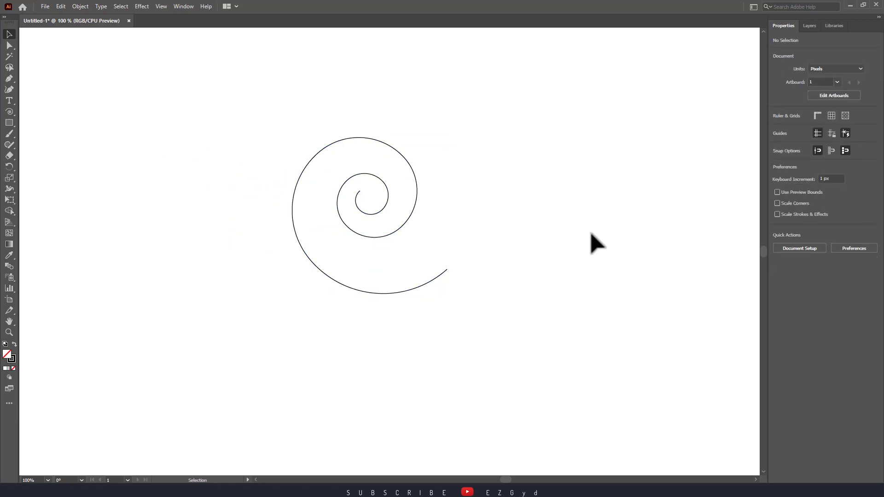
- Give the spiral a green stroke from the Properties stroke swatches
left_click_drag(517, 206, 312, 282)
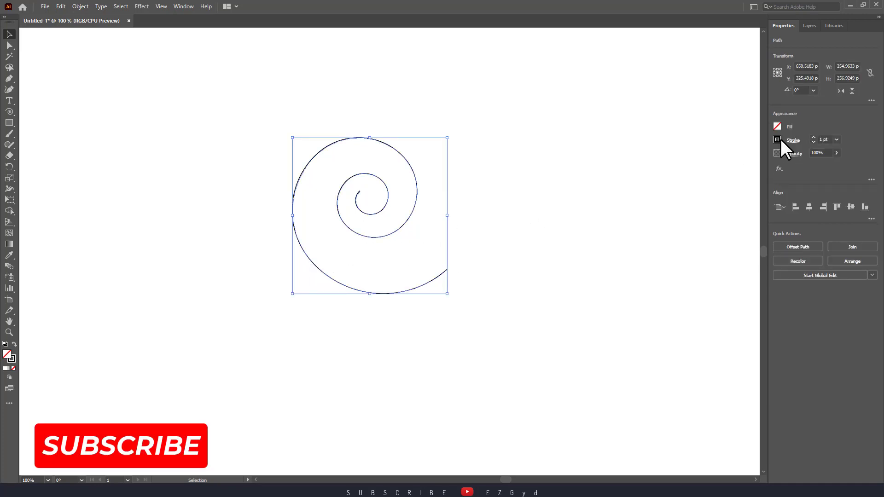
left_click(777, 139)
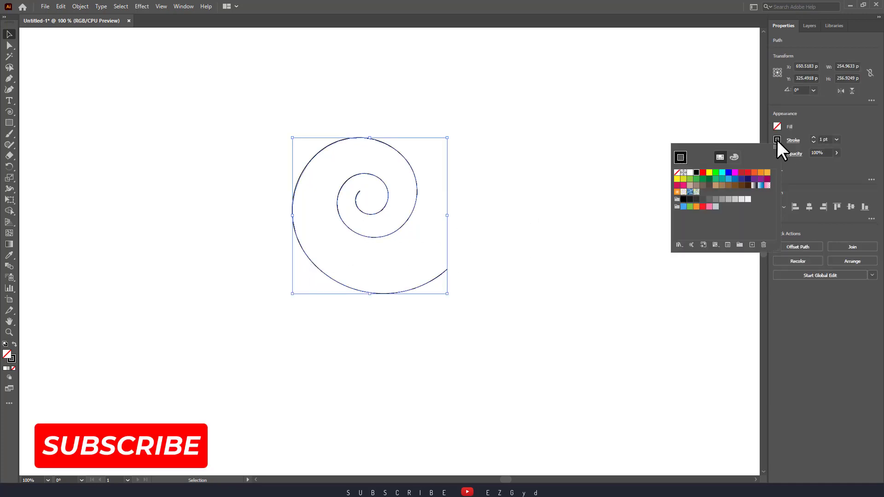
left_click(690, 180)
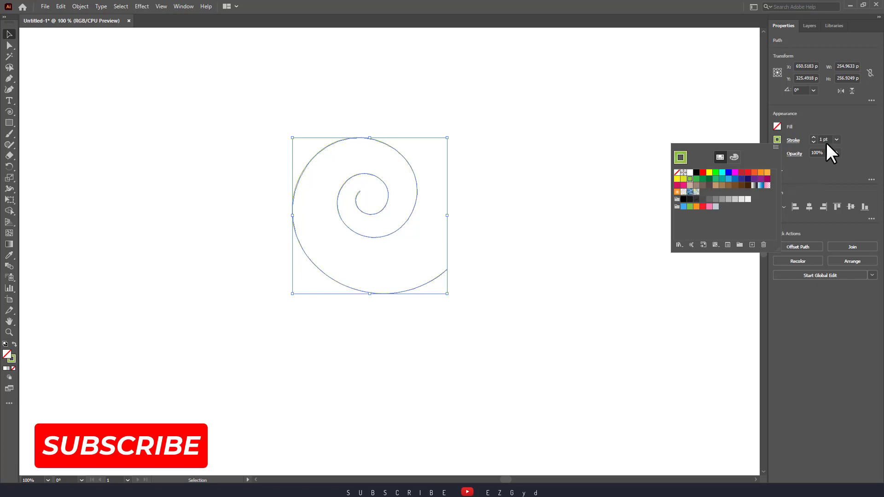
left_click(457, 158)
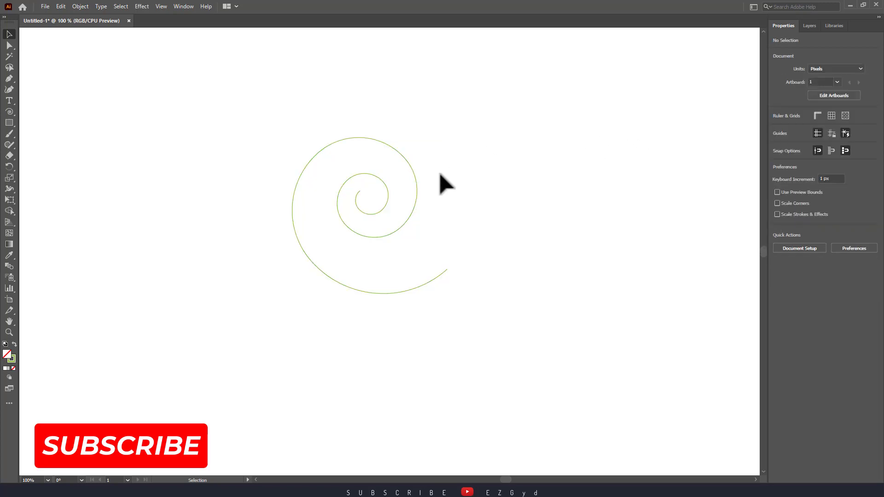
- Raise the spiral's stroke weight to 2 pt
left_click(418, 189)
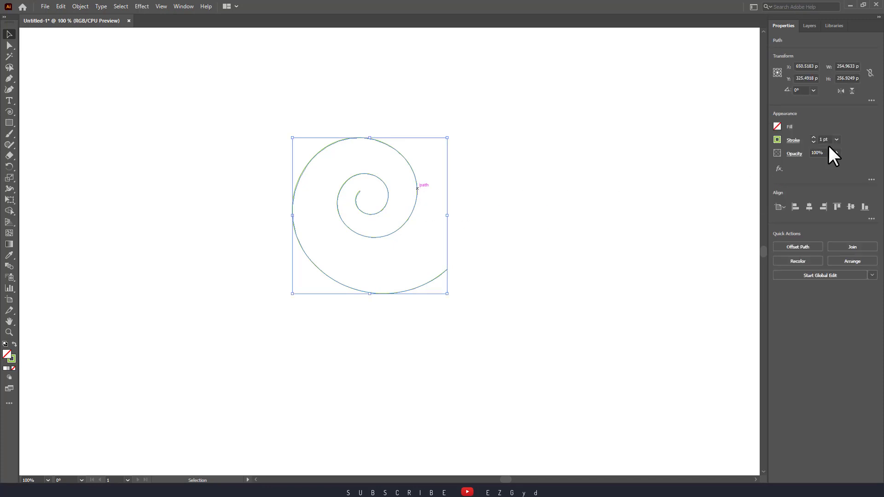
left_click(813, 138)
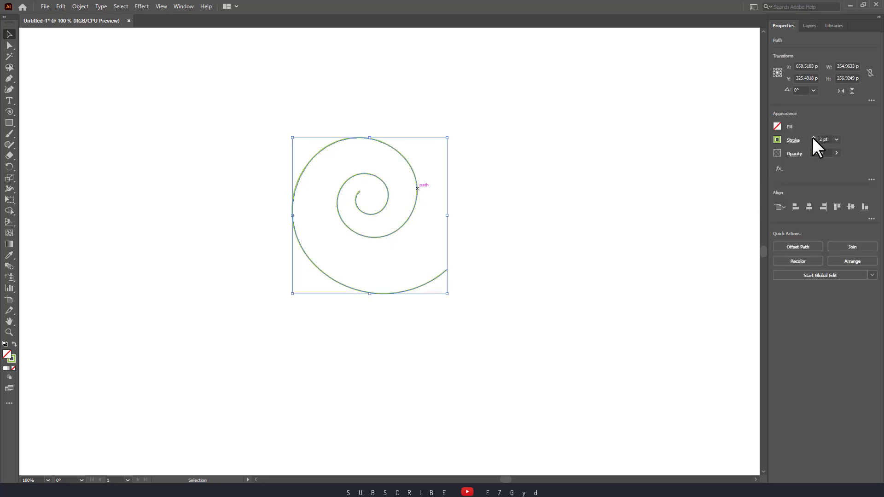
left_click(594, 190)
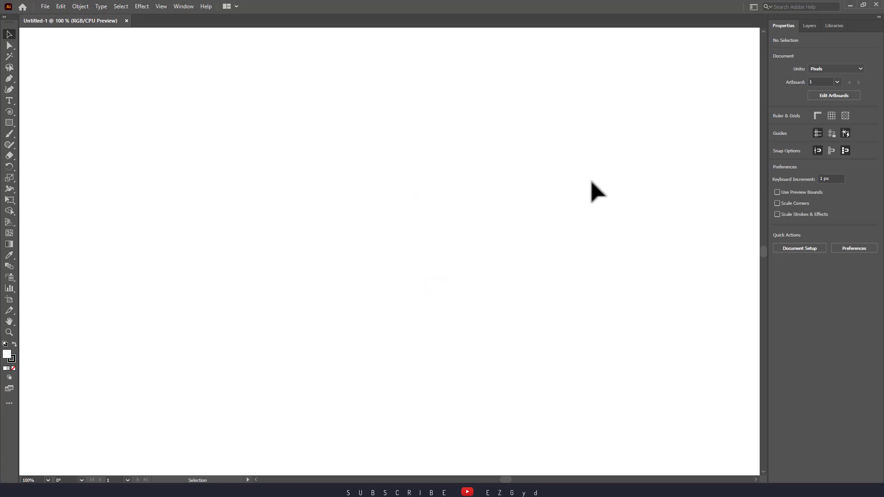
- Choose the Polar Grid Tool and set 10 concentric dividers and 0 radial dividers
left_click(12, 111)
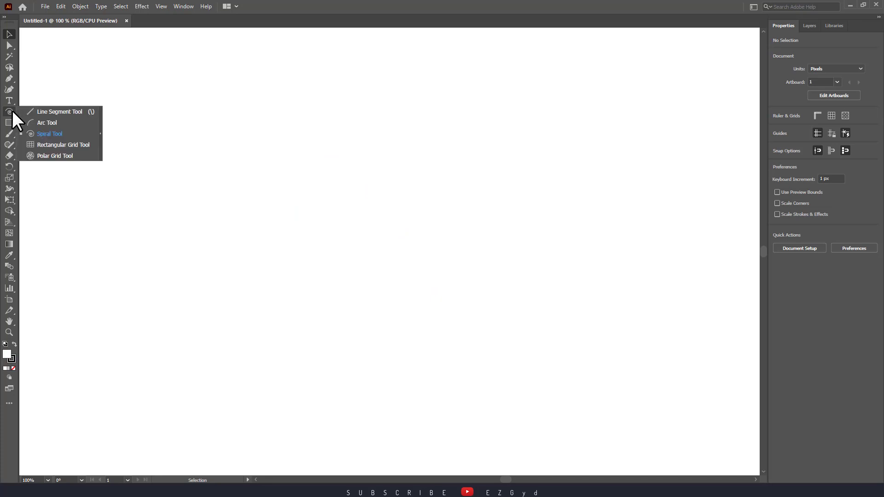
left_click(73, 155)
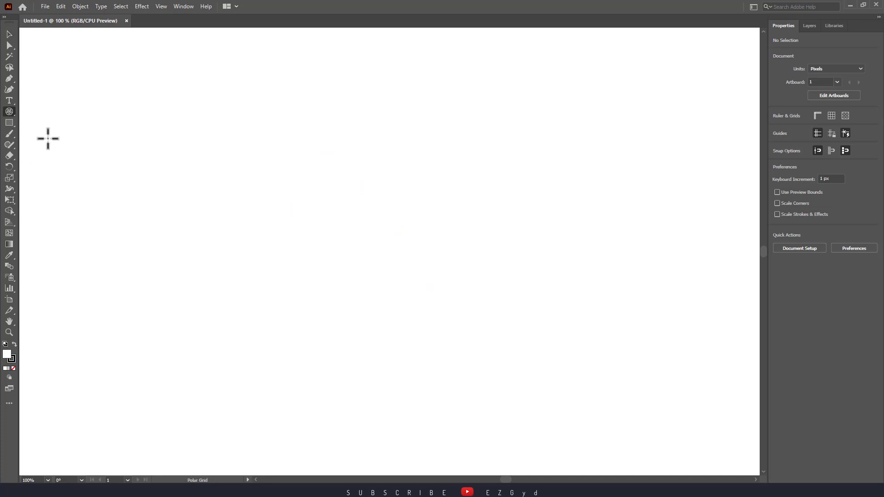
double_click(9, 113)
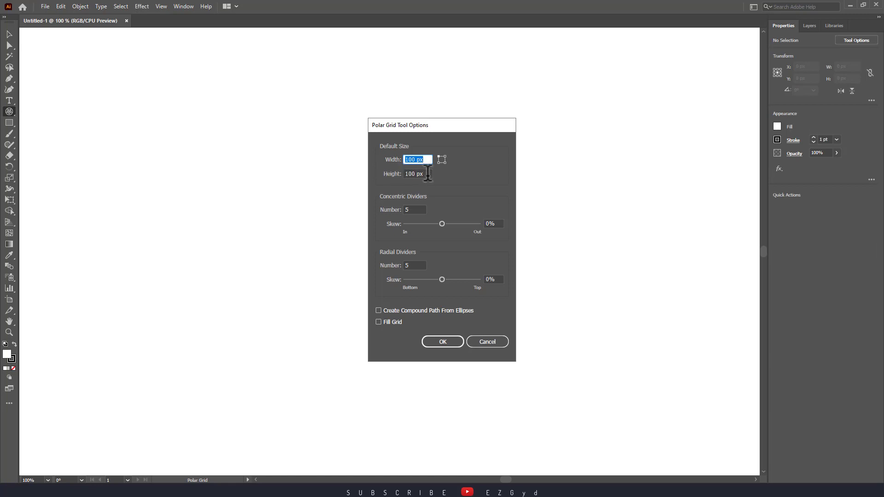
double_click(410, 209)
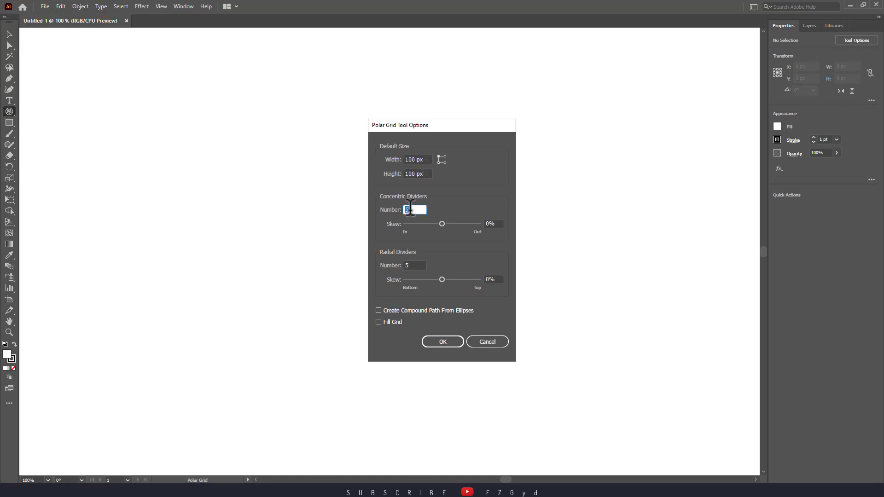
type("10")
double_click(414, 266)
type("0")
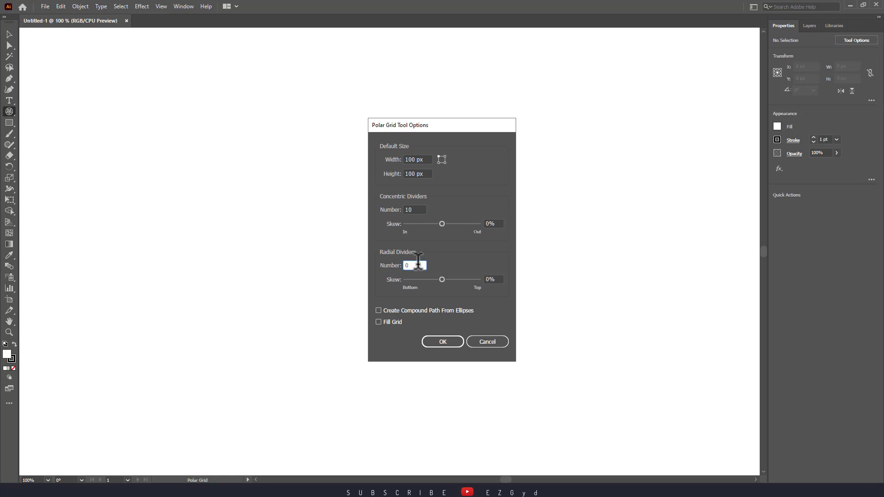
left_click(443, 341)
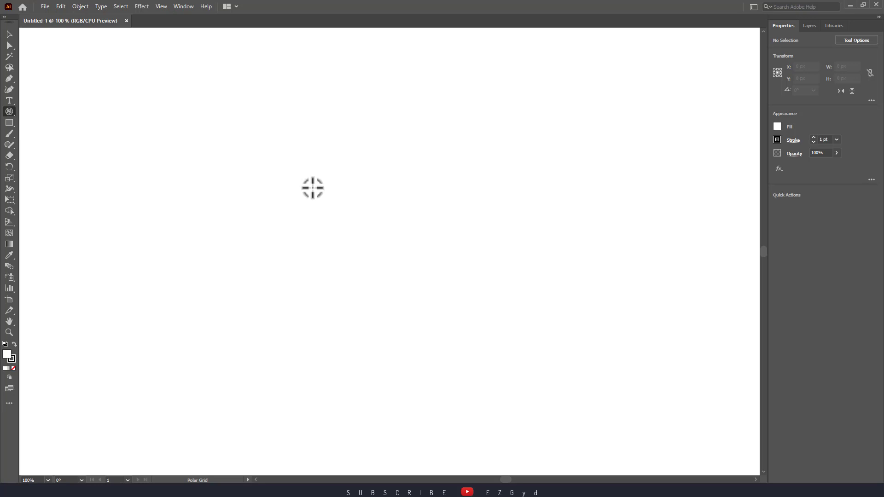
- Draw a 305 px polar grid, move it up-left, zoom in, and deselect it
left_click_drag(311, 188, 494, 336)
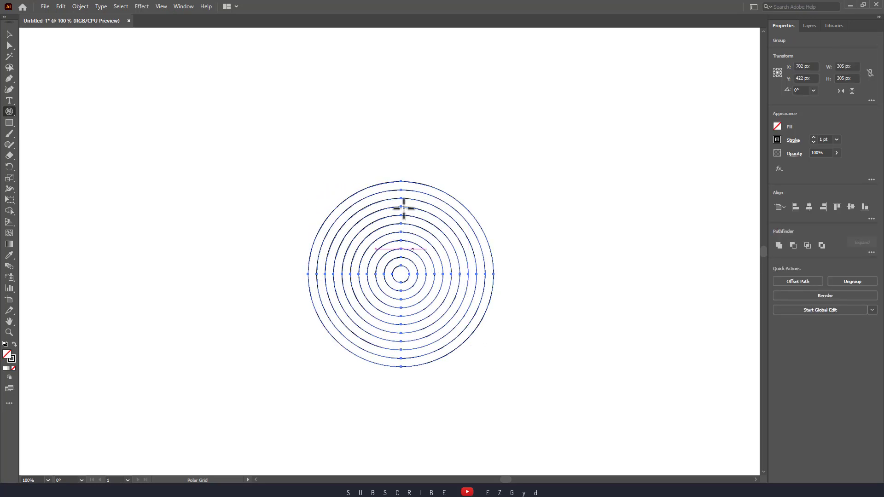
left_click(9, 34)
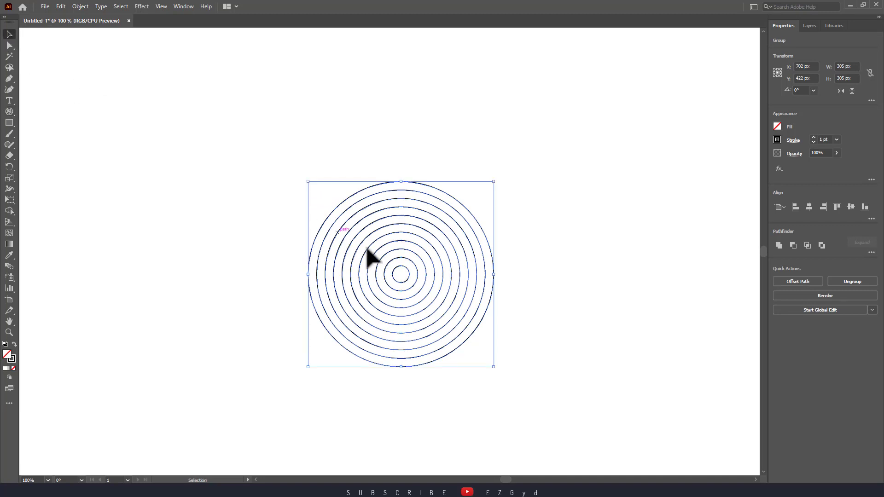
left_click_drag(374, 252, 327, 198)
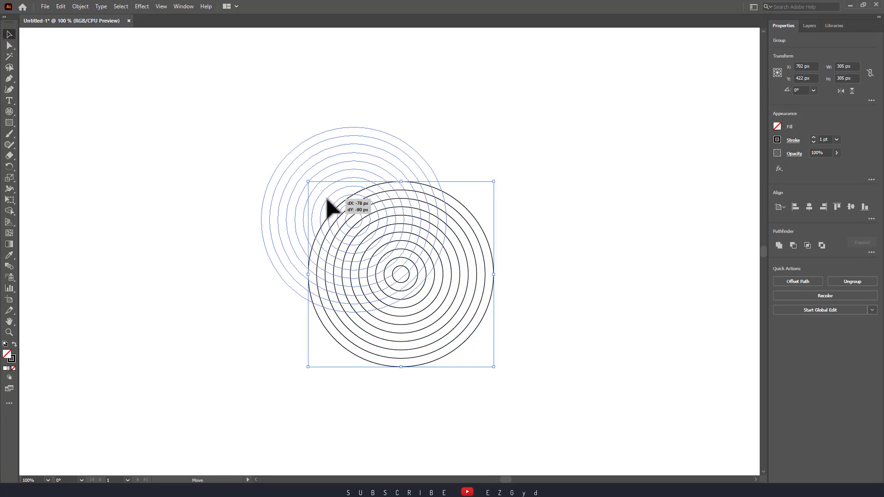
key("a")
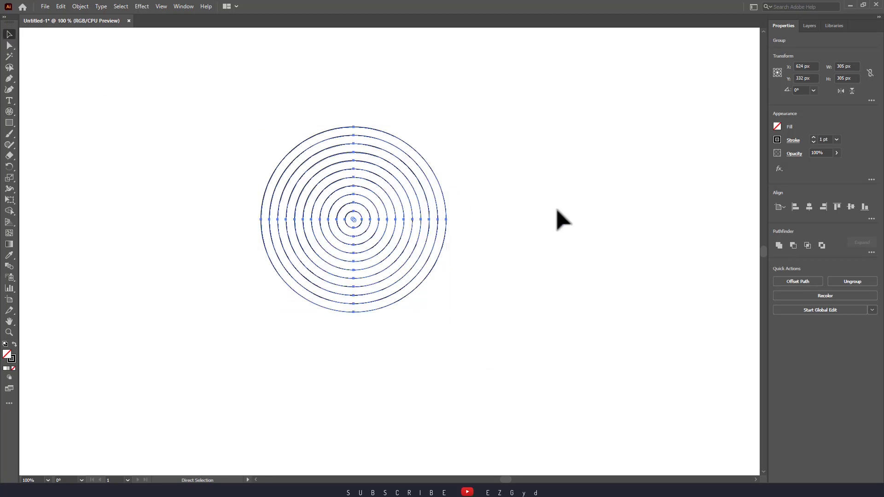
key("ctrl+equal")
key("v")
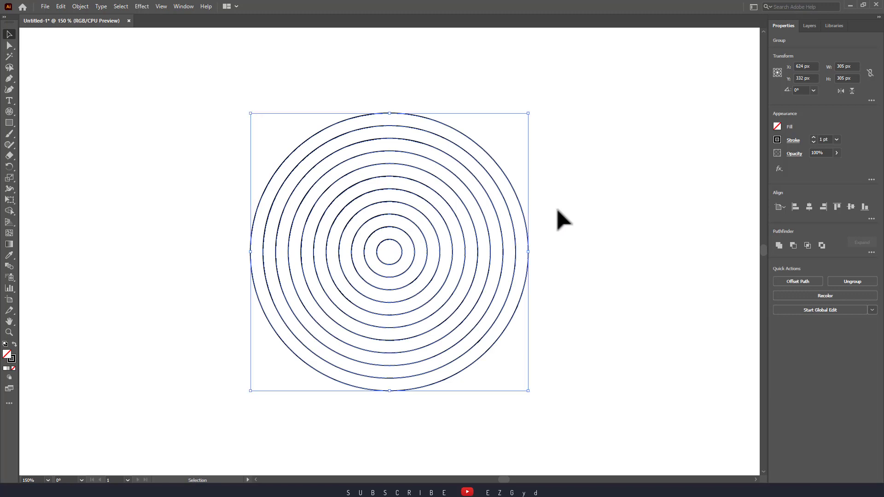
left_click(563, 220)
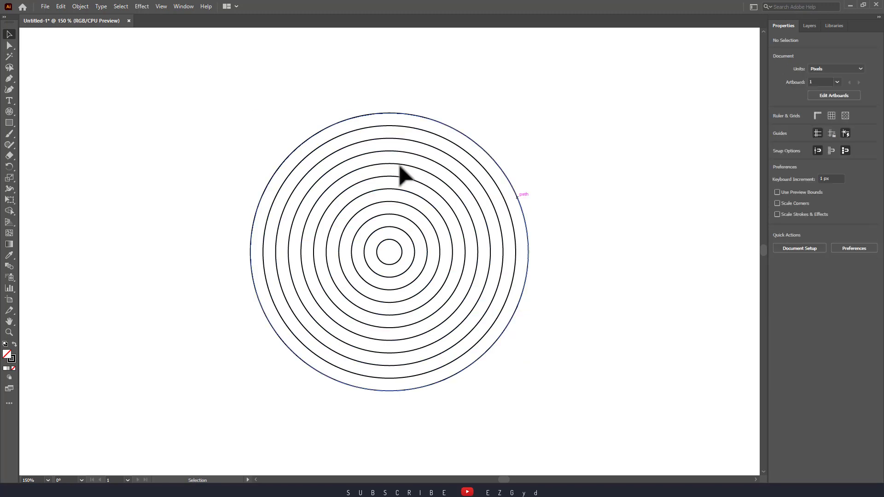
- Direct-select the right-half anchors of every circle and cut them with Edit > Cut
left_click(10, 45)
mouse_move(427, 72)
left_mouse_down()
mouse_move(485, 423)
mouse_move(511, 428)
left_mouse_up()
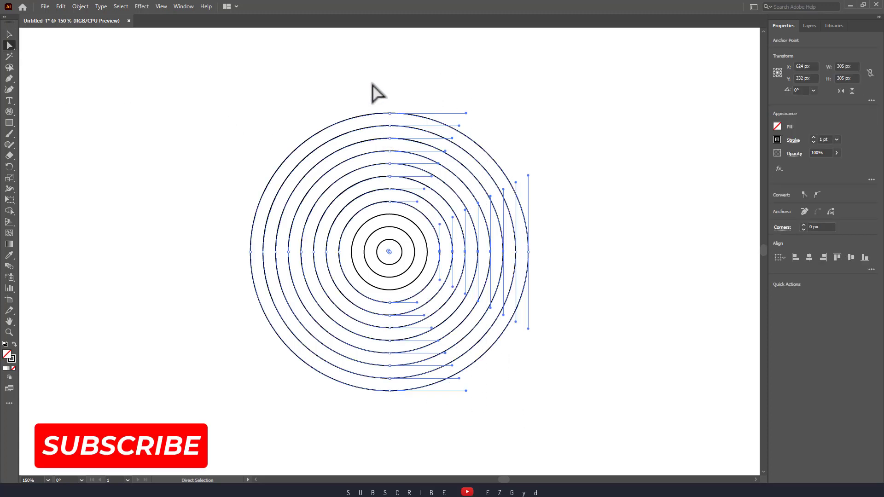
left_click_drag(389, 70, 578, 413)
left_click(543, 322)
mouse_move(400, 80)
left_mouse_down()
mouse_move(516, 290)
mouse_move(598, 411)
left_mouse_up()
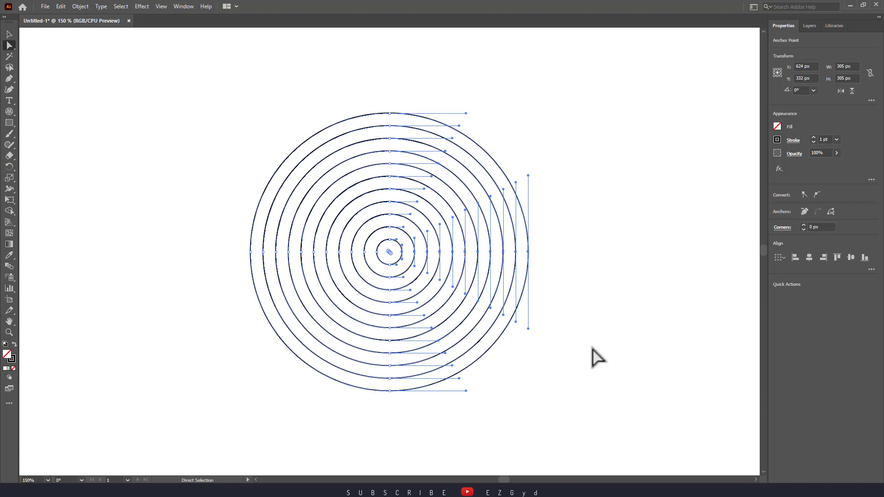
left_click(59, 6)
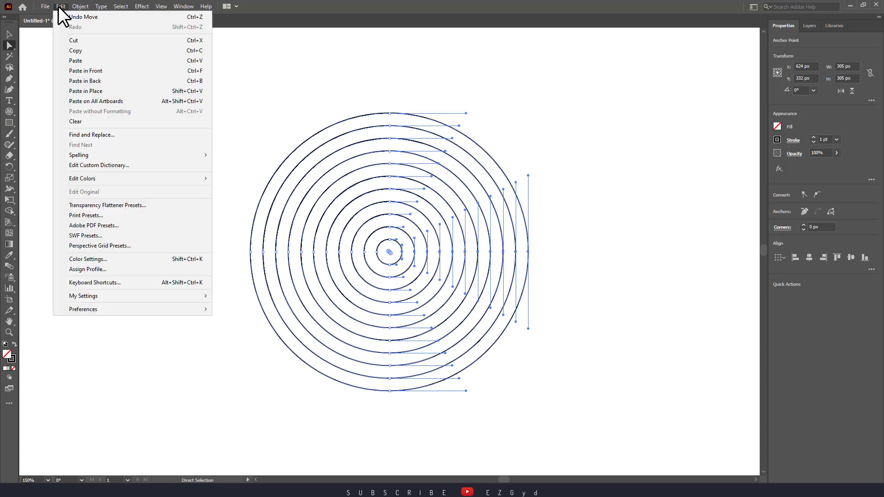
left_click(87, 44)
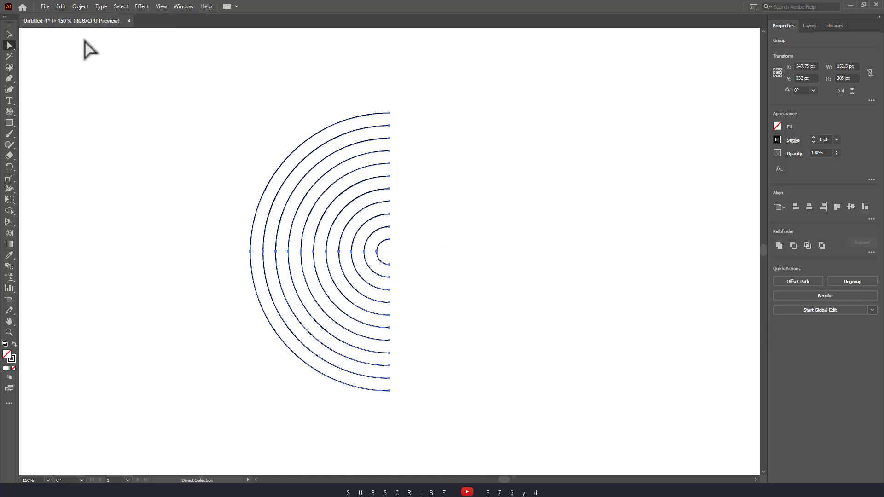
- Restore the cut right halves with Edit > Paste in Place, then deselect
left_click(61, 6)
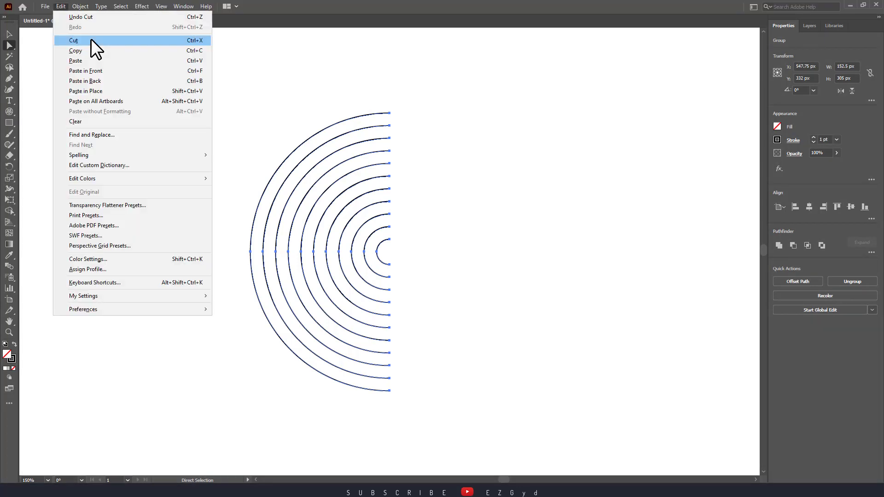
left_click(272, 54)
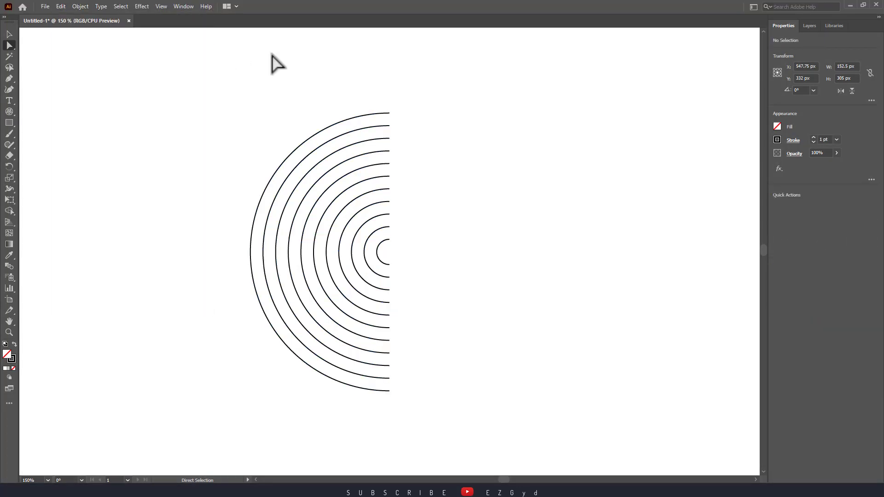
left_click(60, 4)
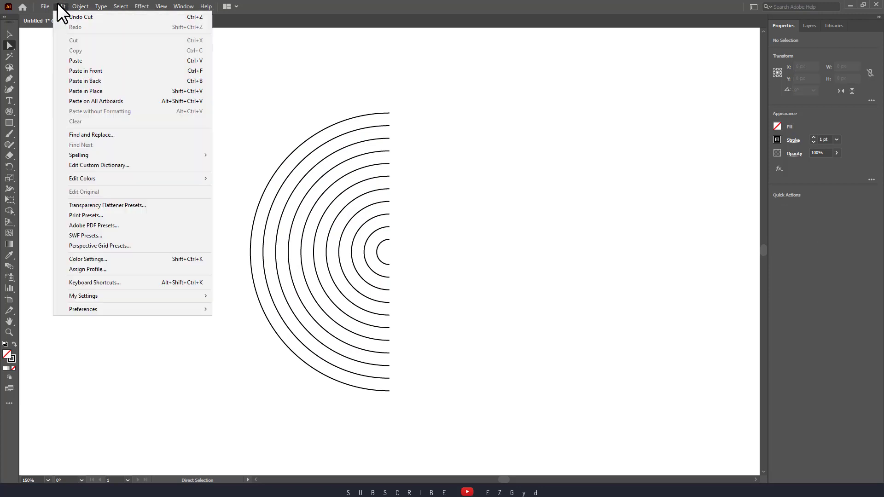
left_click(115, 91)
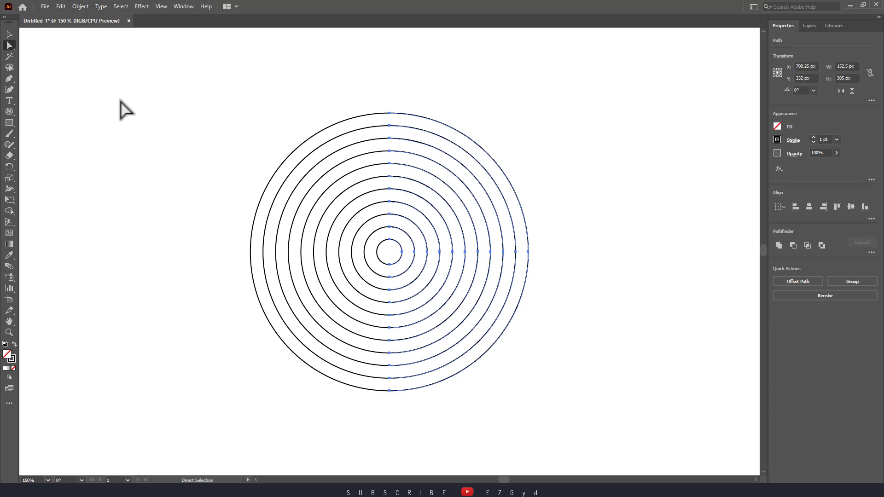
left_click(129, 99)
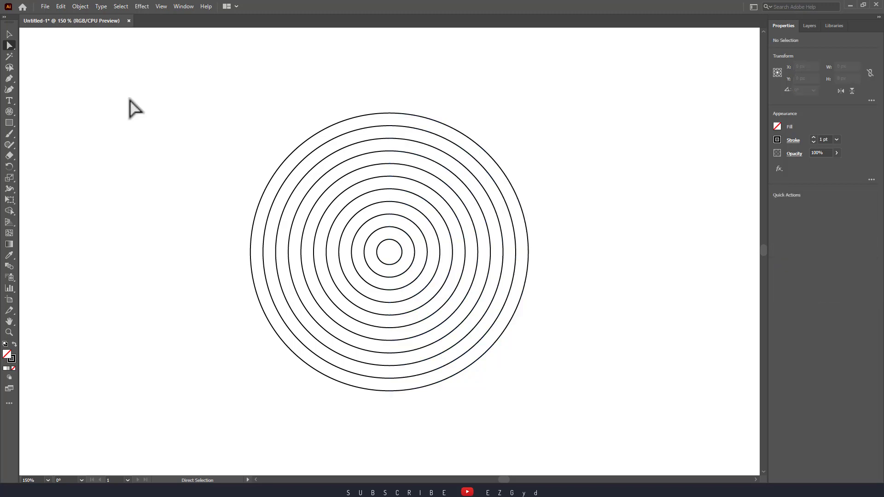
- Uncheck Snap to Pixel in the View menu and verify it is off
left_click(78, 6)
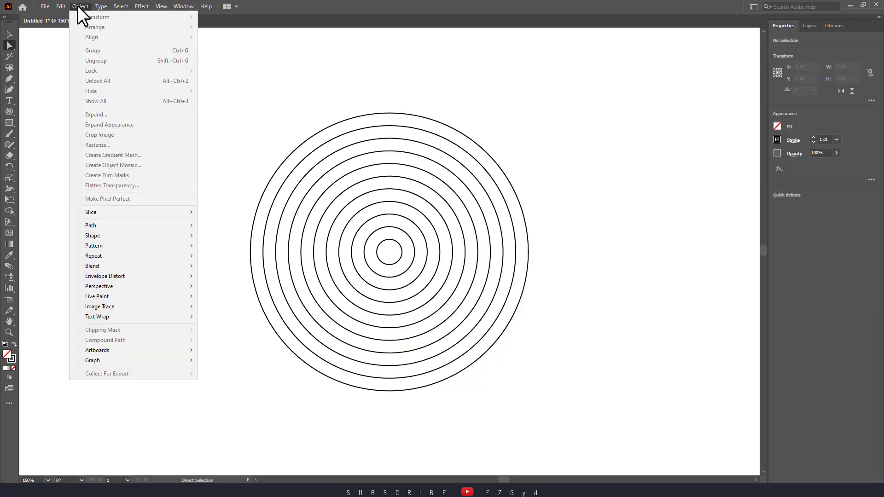
left_click(158, 10)
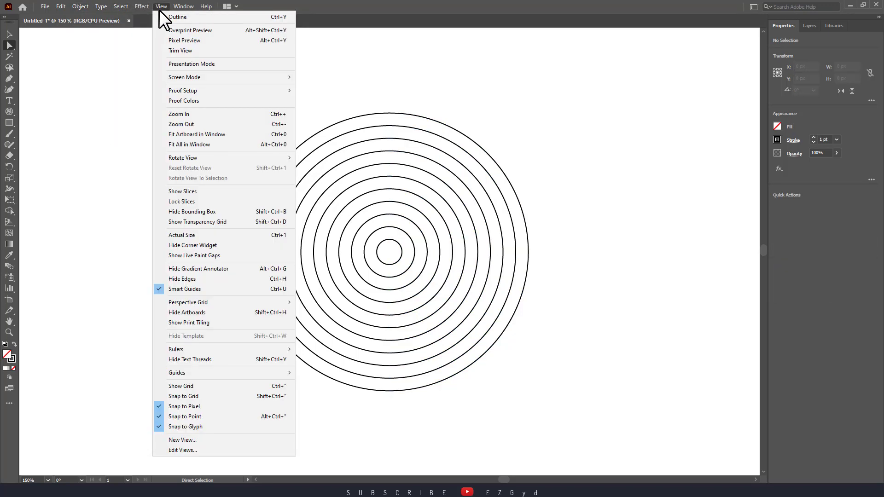
left_click(183, 403)
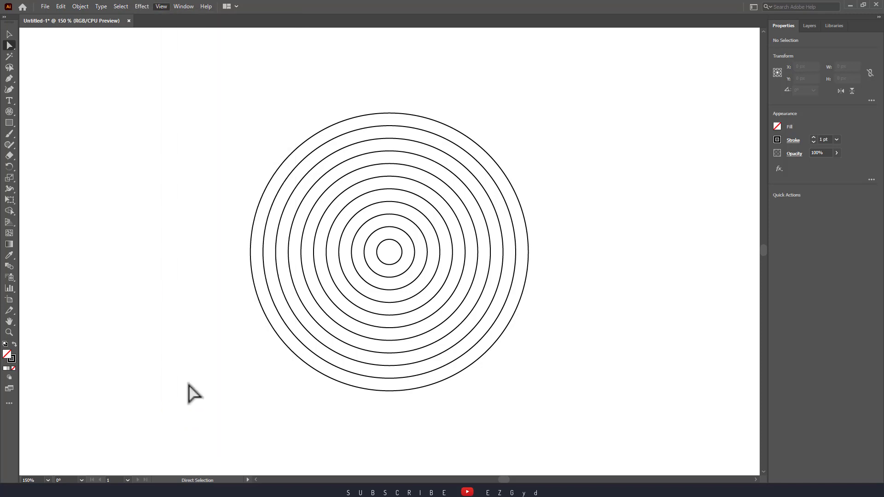
left_click(162, 7)
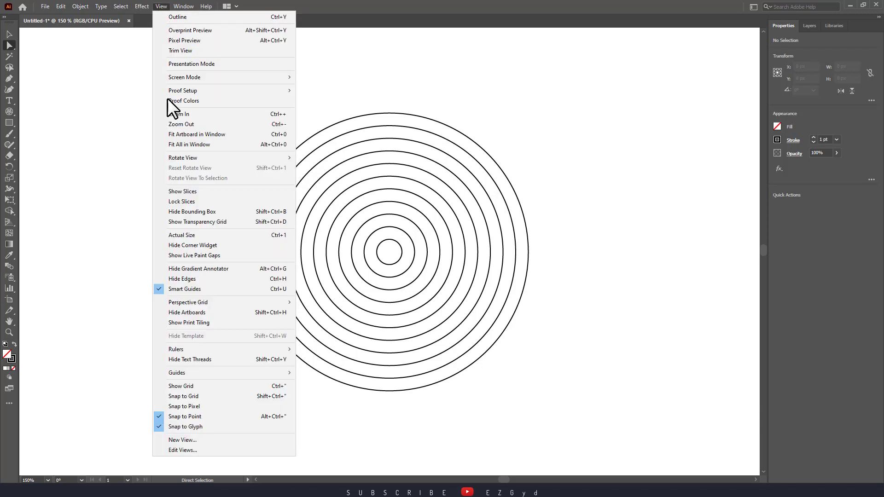
left_click(208, 417)
- Move the right half-arcs down about 14 px so they meet the next ring
key("v")
scroll(350, 94, "right", 2)
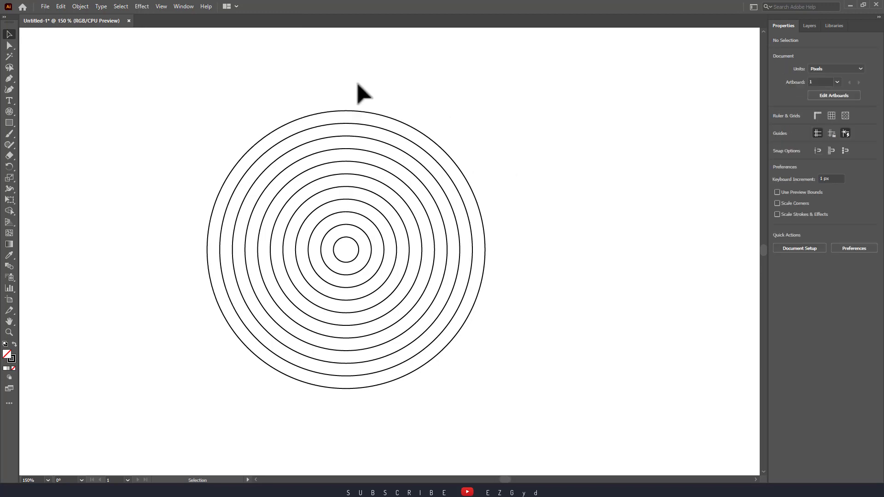
mouse_move(353, 87)
left_mouse_down()
mouse_move(407, 206)
mouse_move(523, 399)
left_mouse_up()
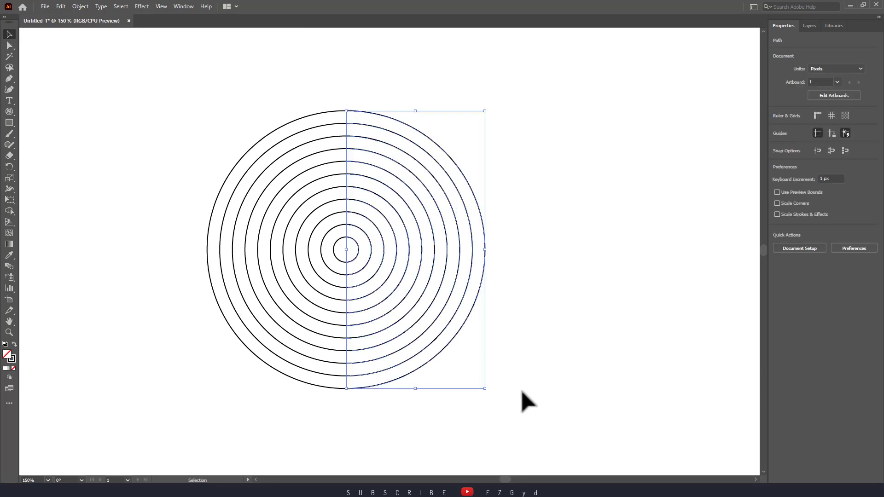
left_click_drag(357, 111, 357, 124)
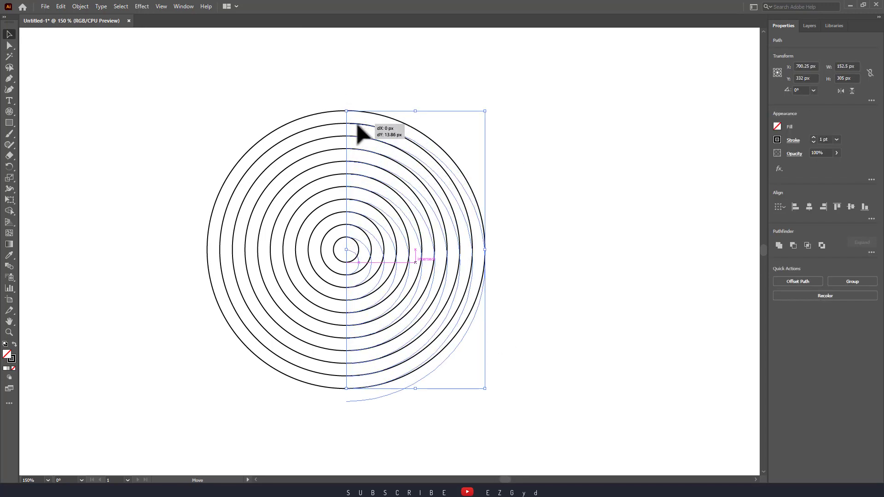
left_click(537, 188)
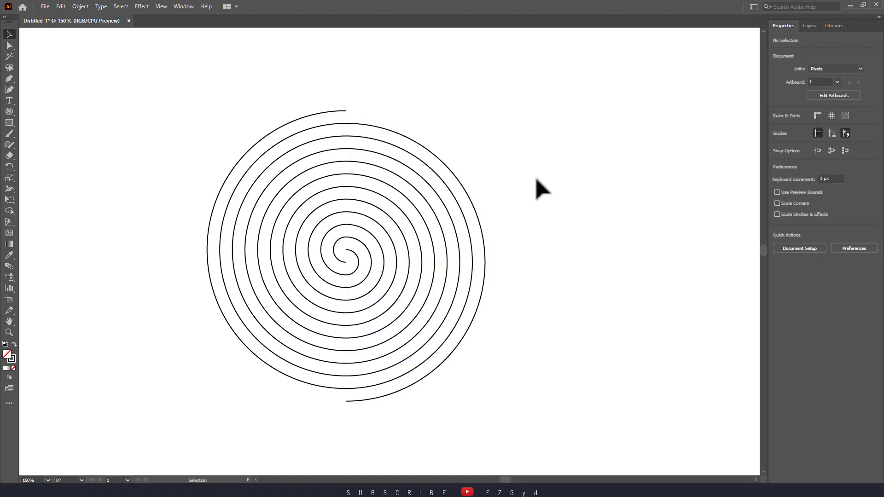
left_click_drag(533, 189, 544, 185)
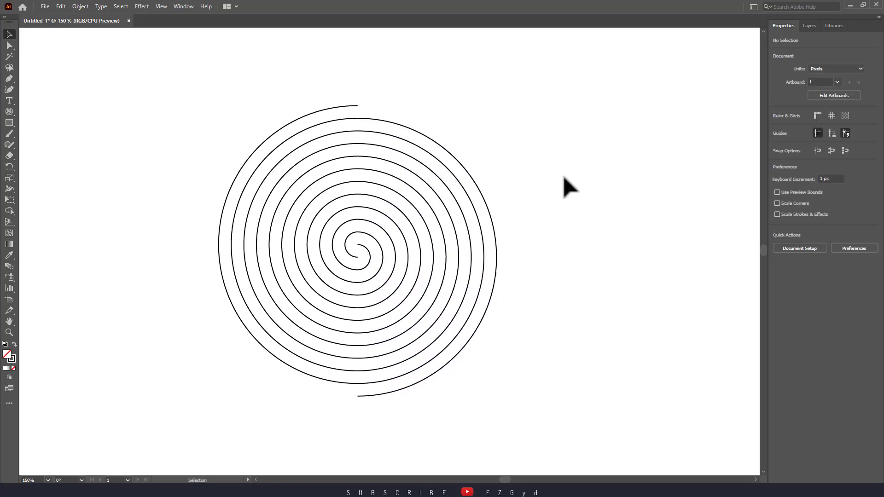
- Select the whole spiral, ungroup it twice, then select the tiny centre arc
left_click(353, 256)
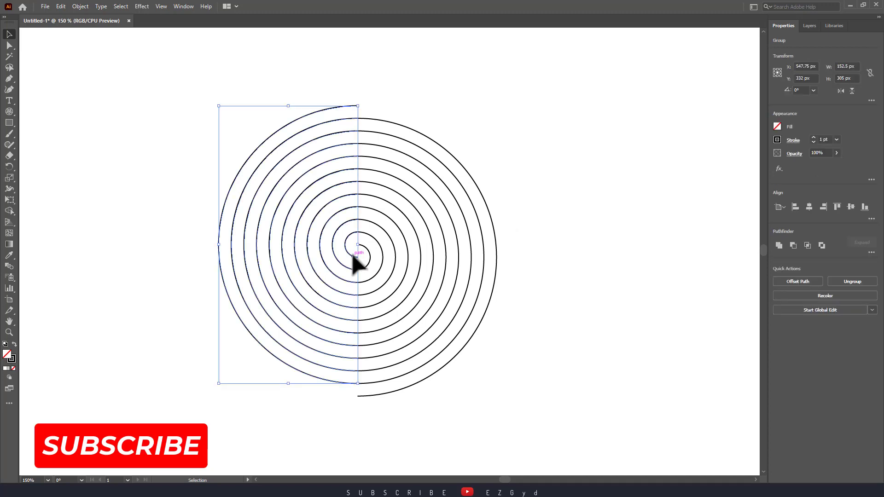
left_click_drag(203, 64, 554, 386)
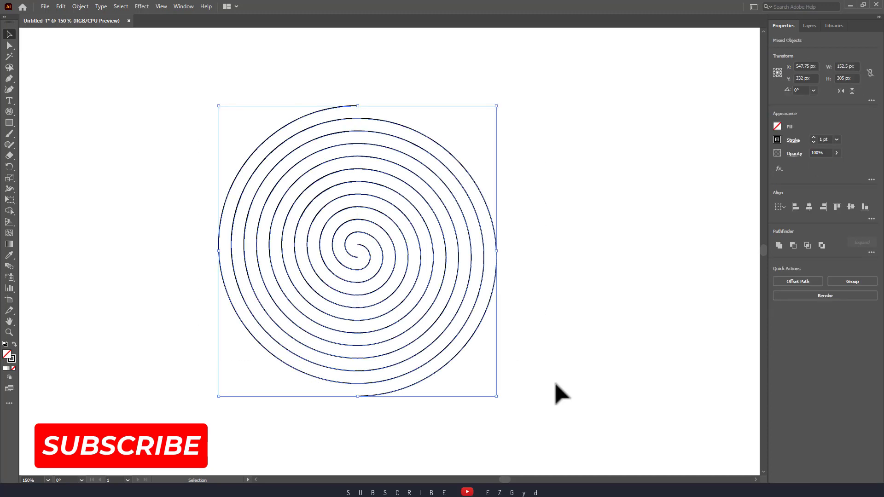
left_click(78, 6)
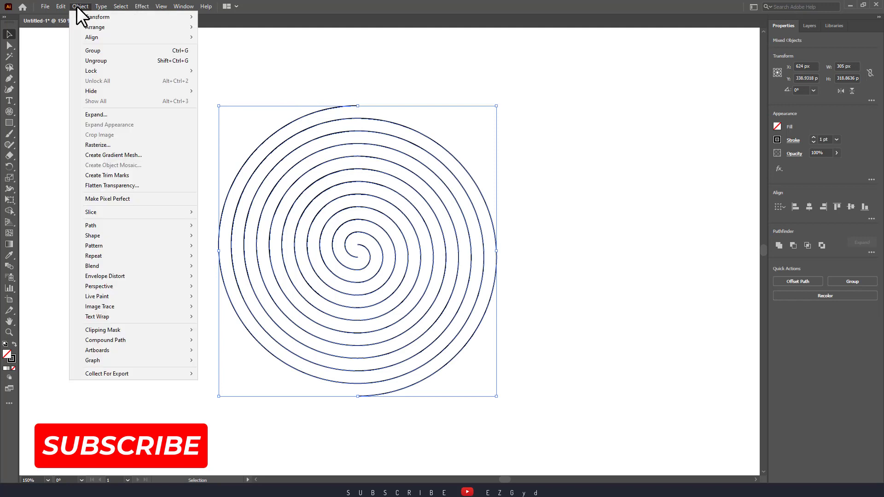
left_click(95, 60)
left_click(81, 6)
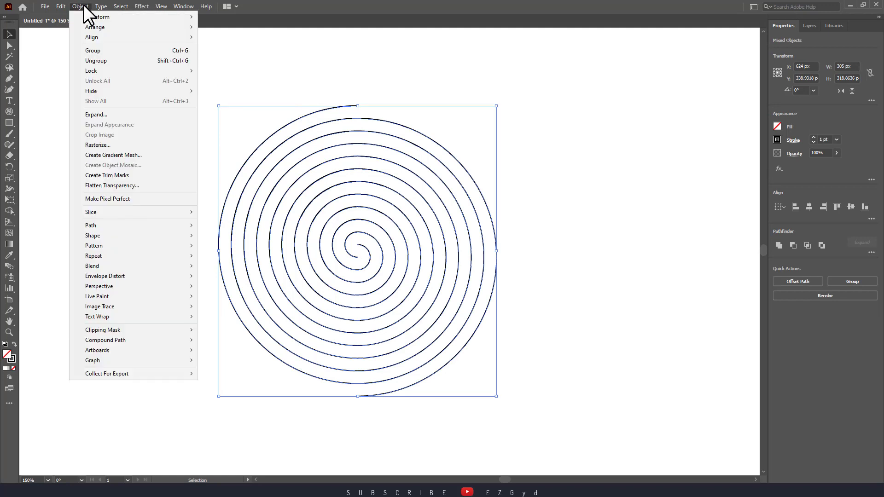
left_click(114, 60)
left_click(82, 6)
left_click(322, 81)
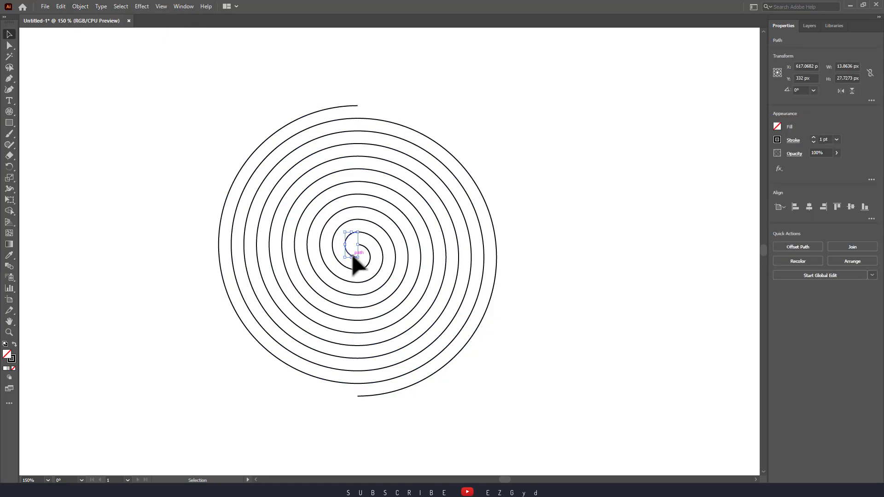
left_click_drag(354, 258, 355, 259)
- Delete the surplus right-hand half-circle arcs of the spiral
left_click(377, 245)
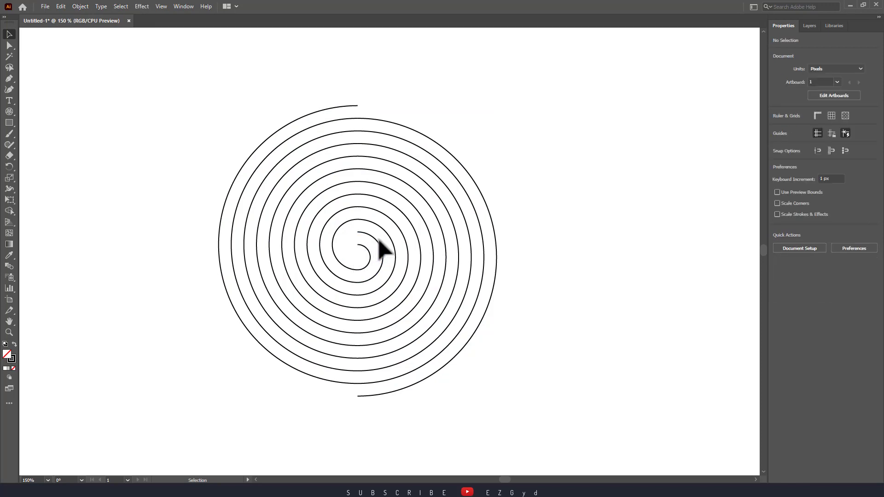
left_click_drag(378, 248, 408, 259)
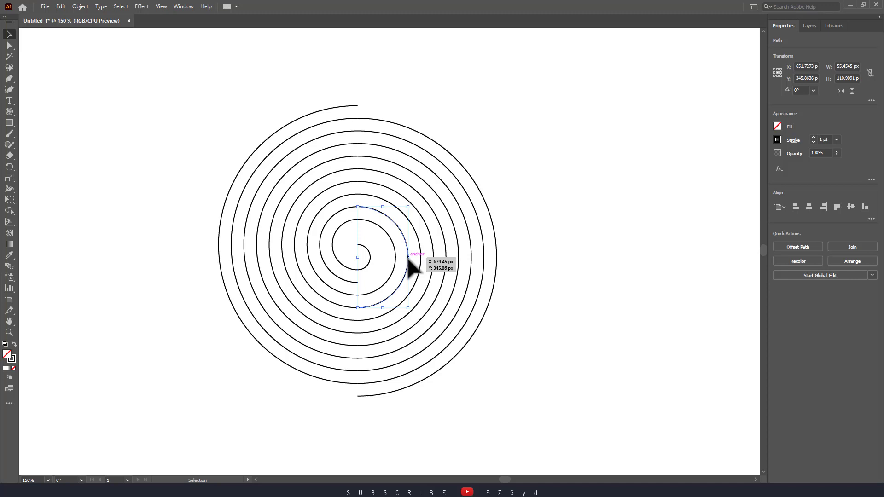
left_click(431, 275, "shift")
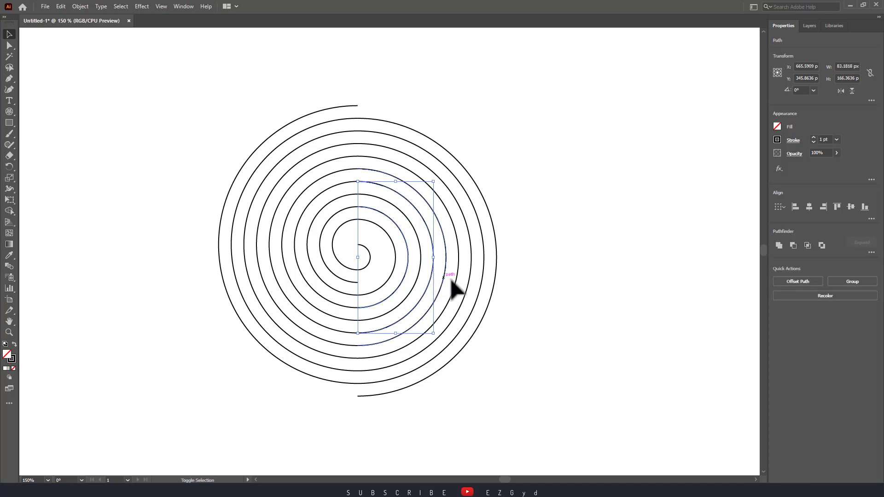
left_click(456, 284, "shift")
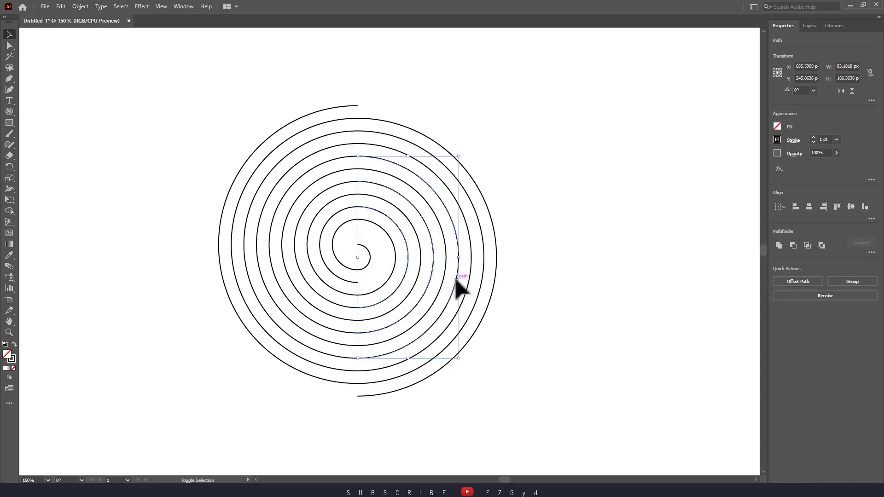
left_click(481, 285, "shift")
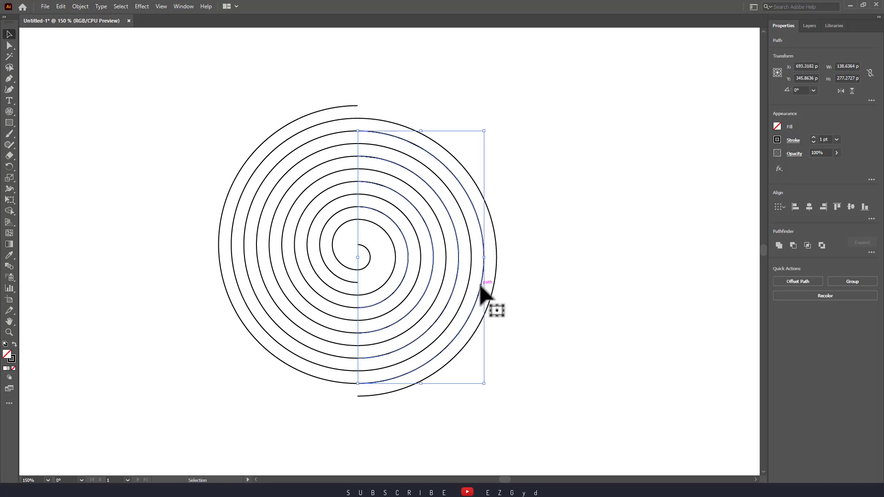
key("Delete")
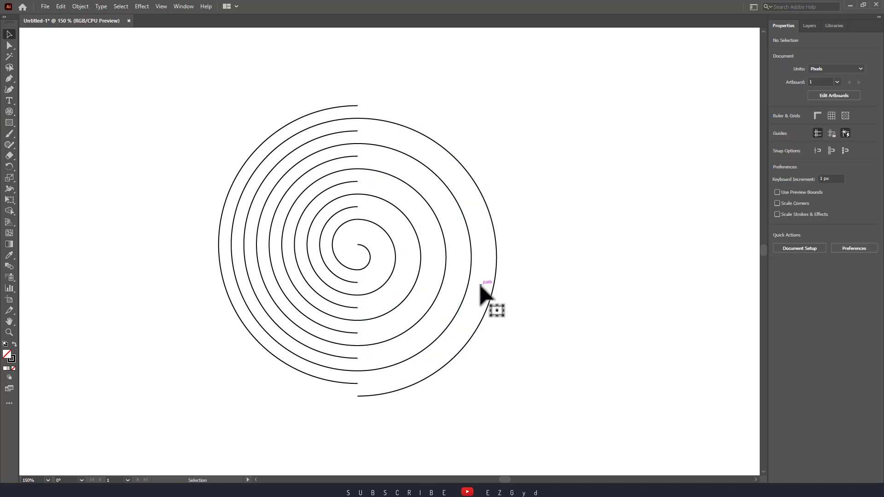
- Delete the surplus left-hand half-circle arcs, leaving one continuous spiral
left_click(321, 250)
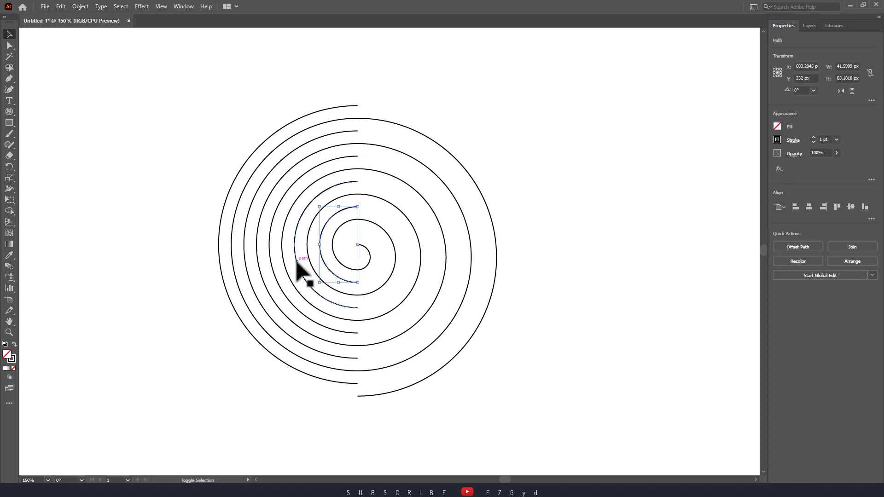
left_click(298, 269, "shift")
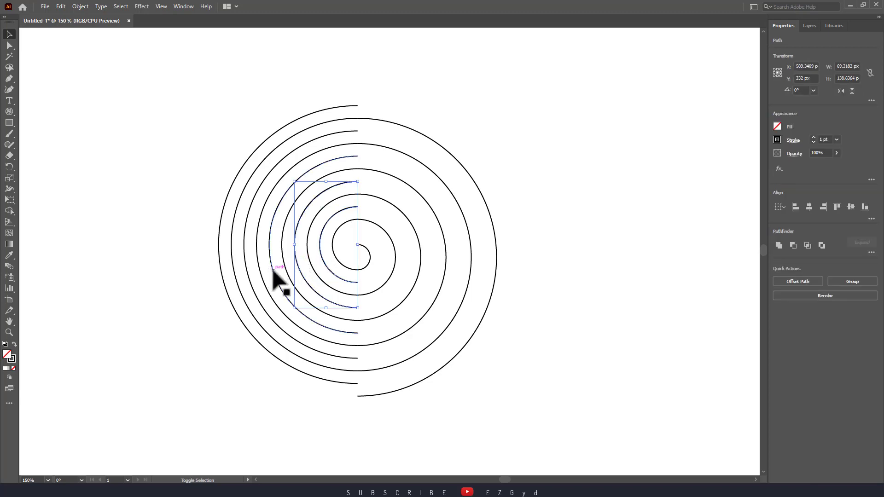
left_click(277, 282, "shift")
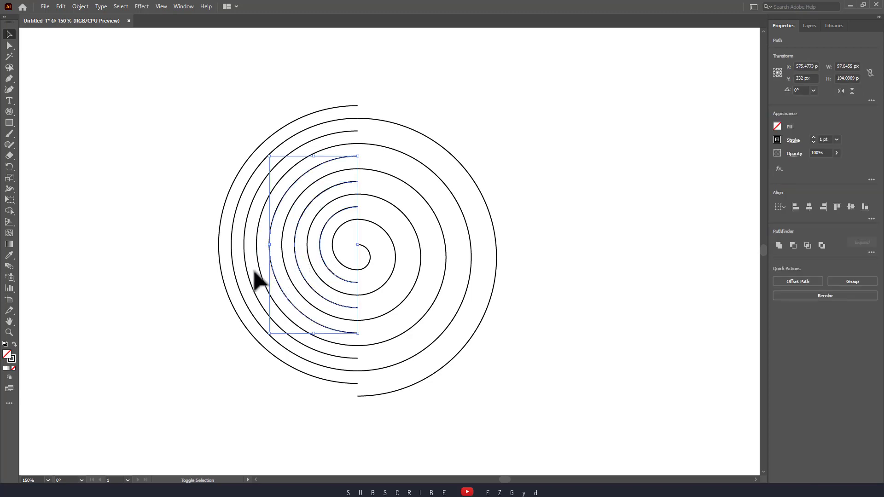
left_click(227, 291, "shift")
key("Delete")
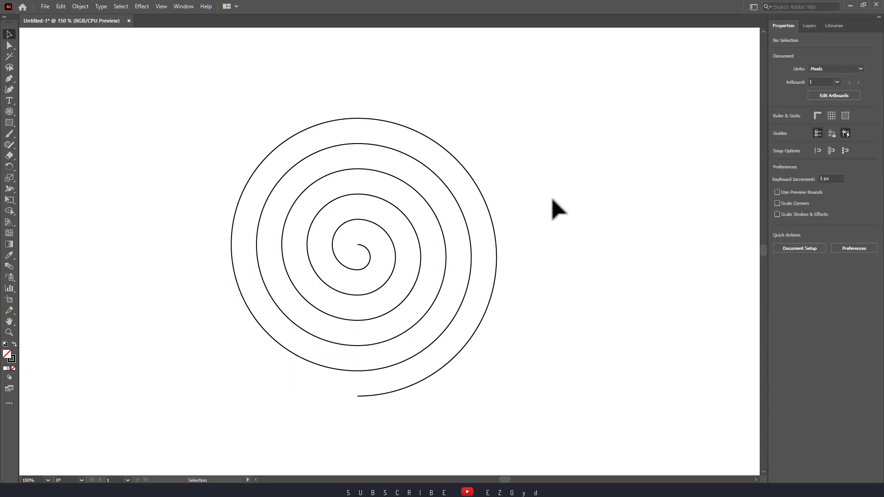
- Group all the remaining spiral arcs into one object
left_click(486, 202)
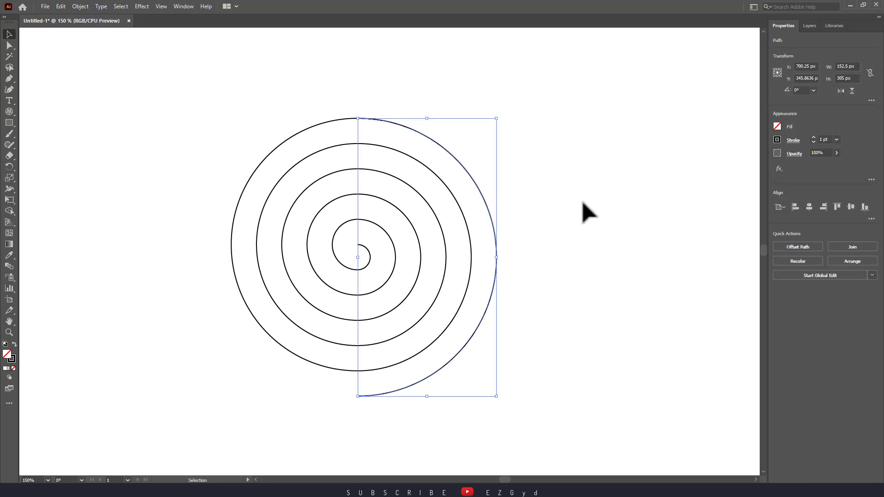
mouse_move(595, 205)
left_mouse_down()
mouse_move(363, 272)
mouse_move(240, 364)
left_mouse_up()
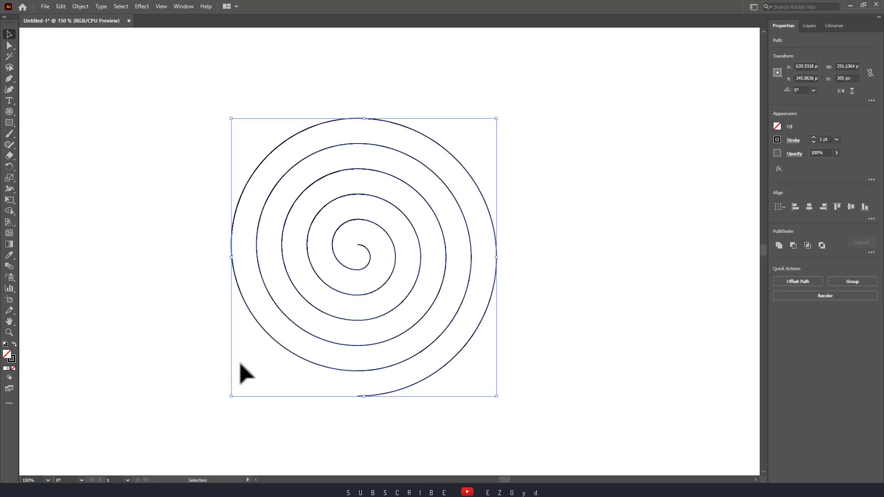
left_click(839, 282)
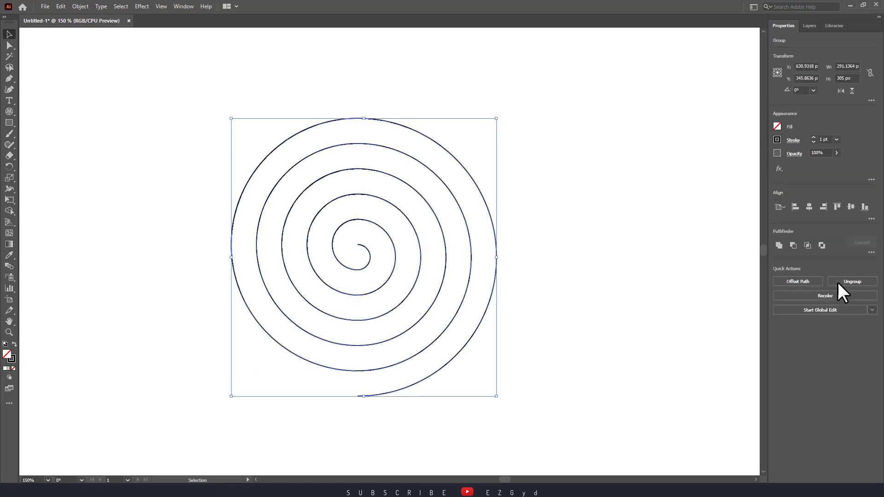
left_click(552, 249)
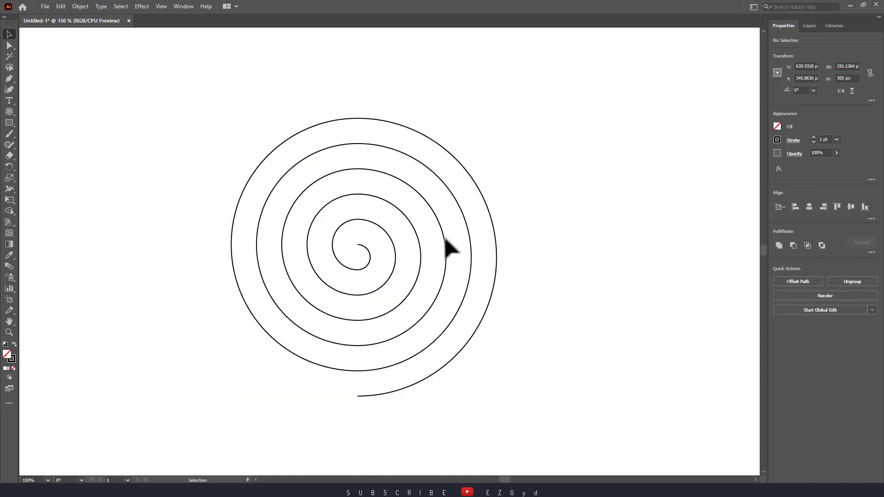
- Give the spiral group a green stroke of 4 pt weight
left_click(420, 248)
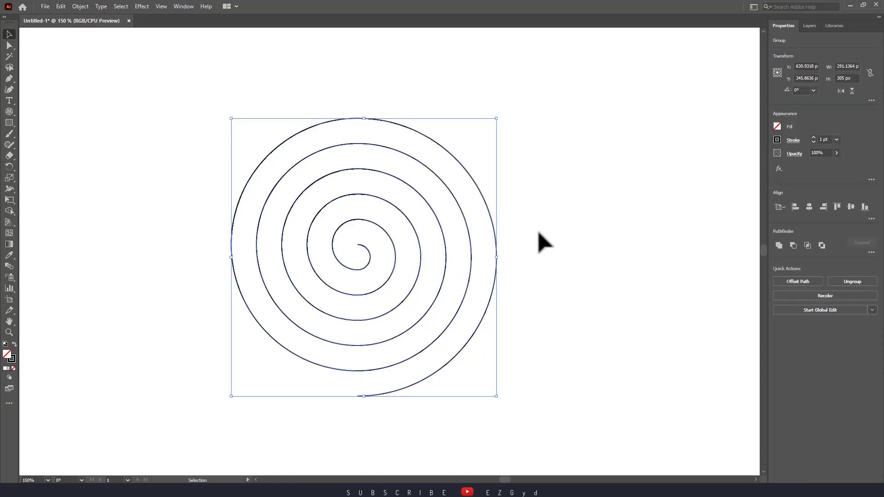
left_click(777, 139)
left_click(690, 179)
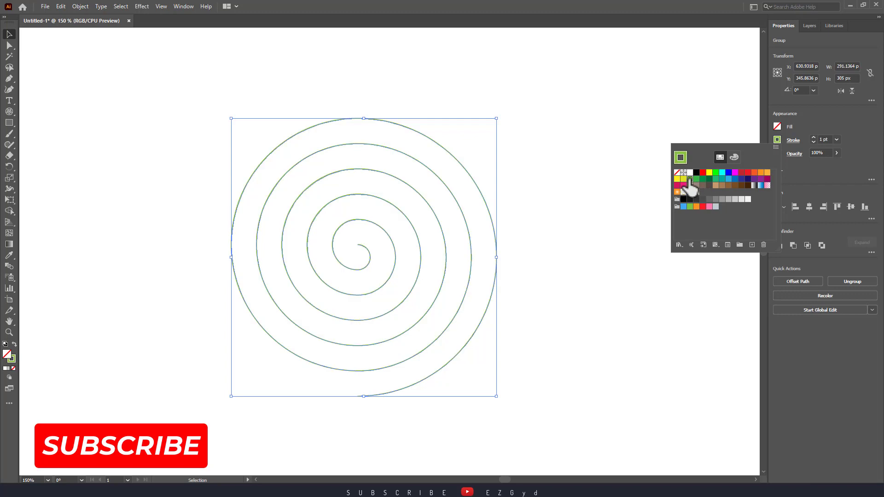
left_click(810, 136)
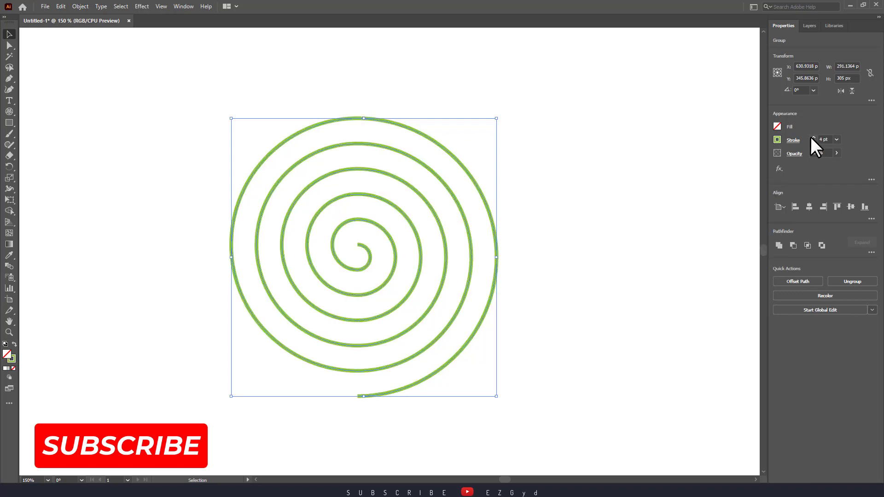
left_click(633, 185)
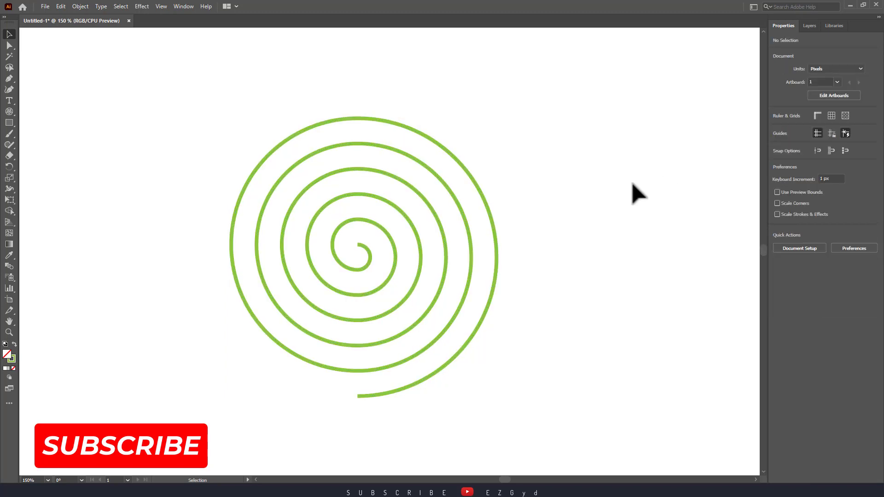